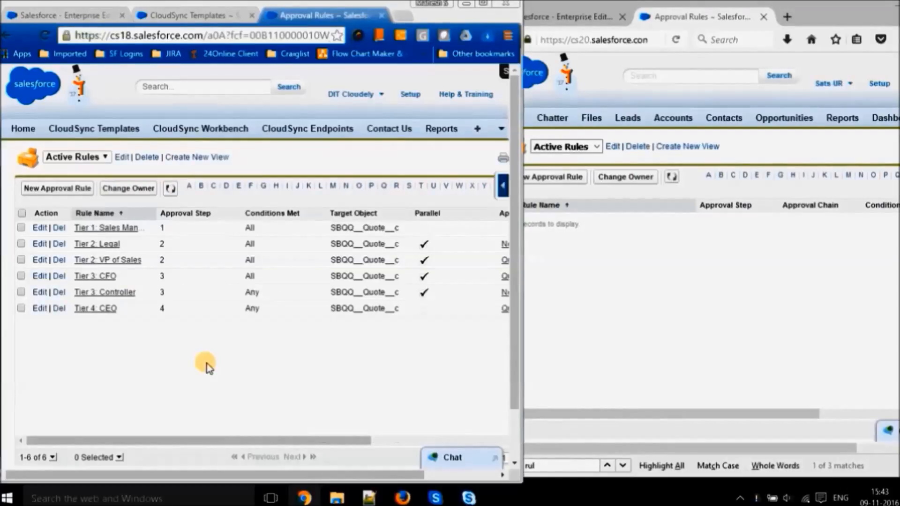
# - Open the Tier 1: Sales Manager approval rule in the source org, examine its child related lists, and close the record
pyautogui.middleClick(119, 230)
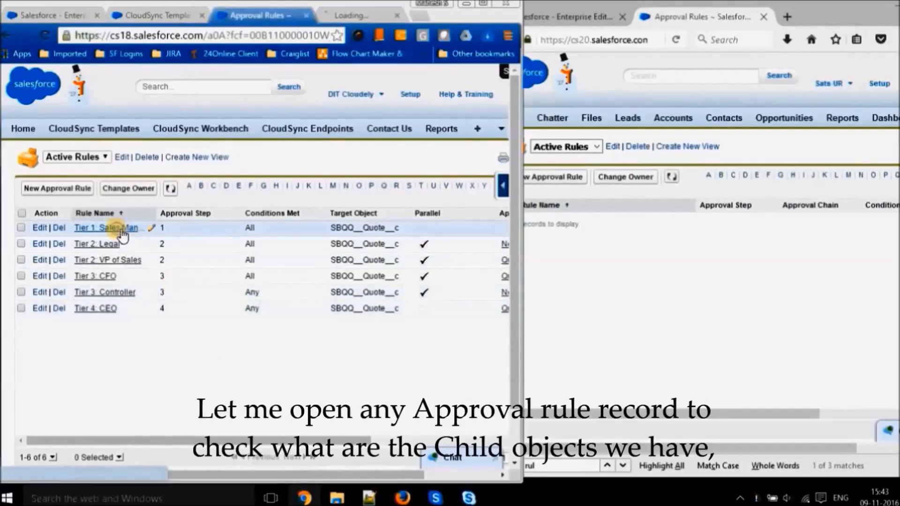
pyautogui.click(349, 16)
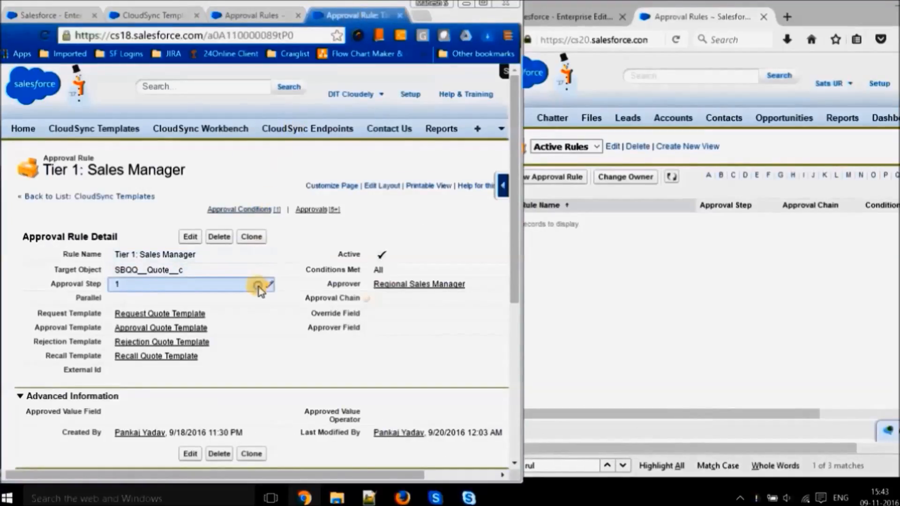
pyautogui.scroll(-3, 260, 291)
pyautogui.scroll(-5, 260, 290)
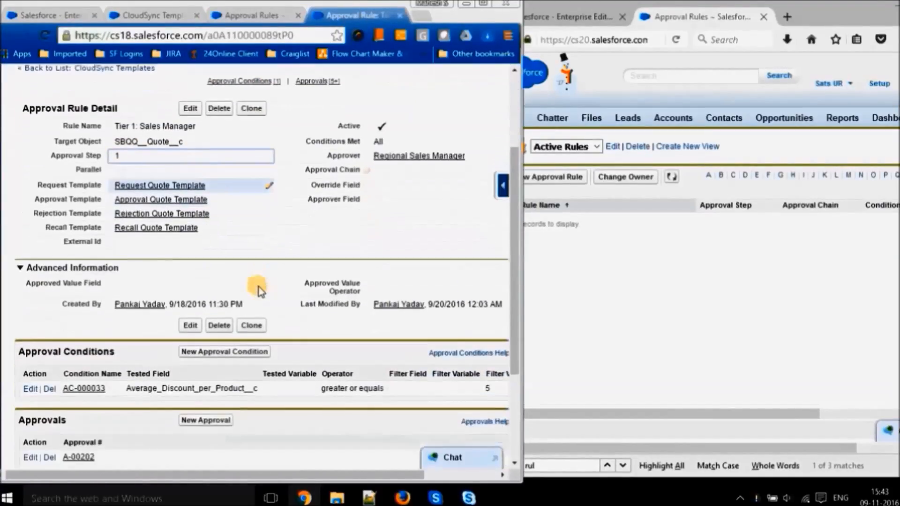
pyautogui.scroll(-1, 260, 291)
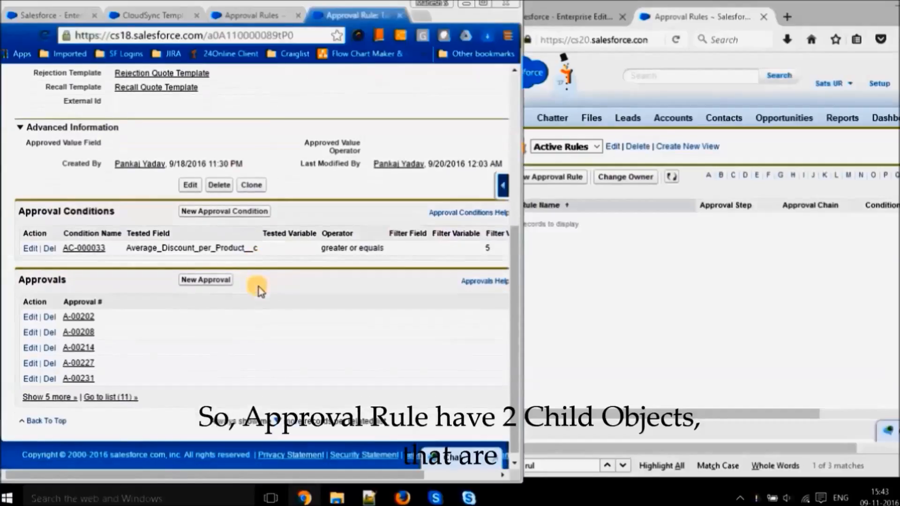
pyautogui.scroll(3, 261, 291)
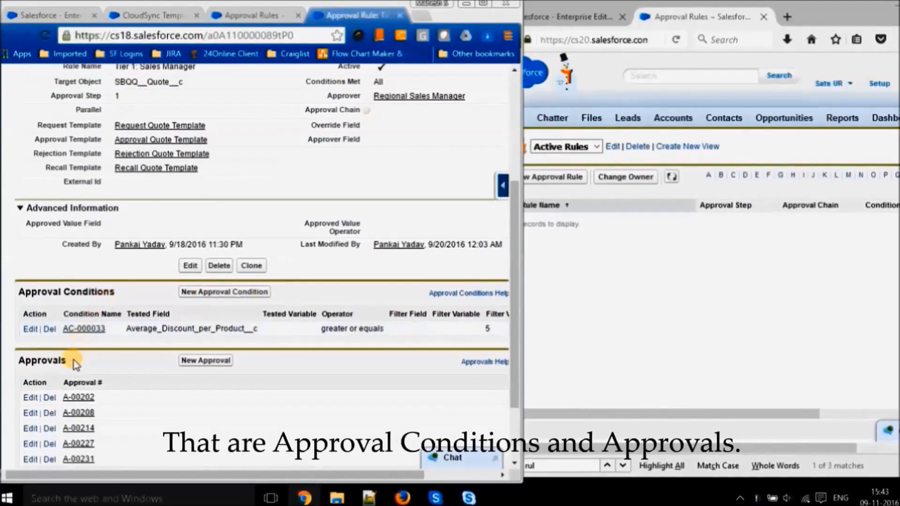
pyautogui.scroll(3, 74, 361)
pyautogui.scroll(4, 73, 364)
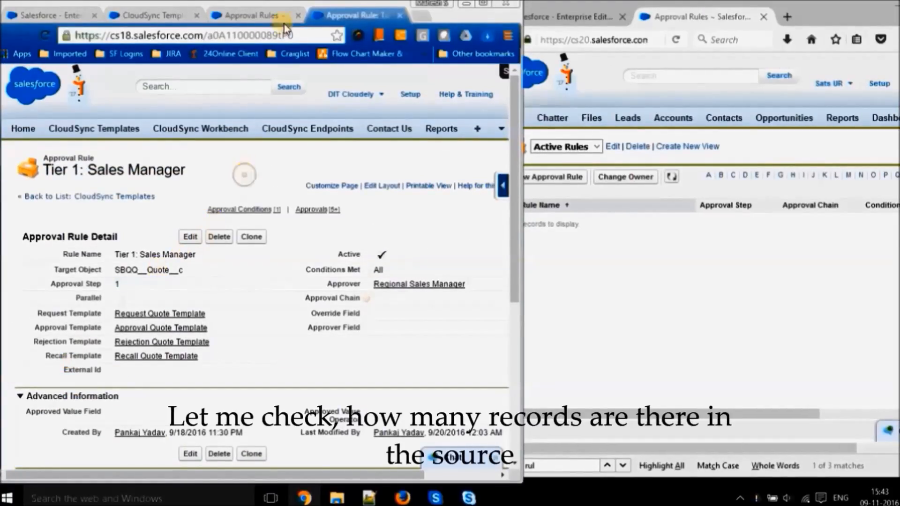
pyautogui.click(399, 15)
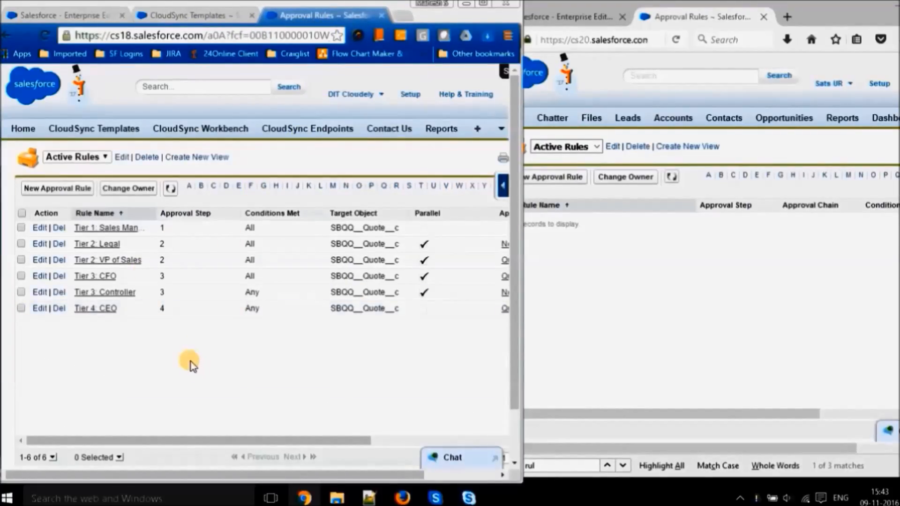
# - Refresh the Active Rules list in both the source and destination orgs to compare their approval rule records
pyautogui.click(170, 189)
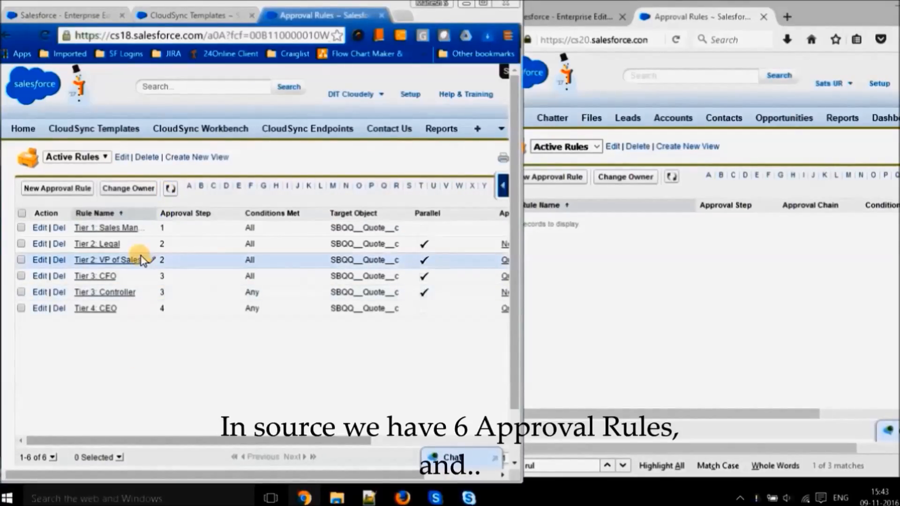
pyautogui.click(627, 305)
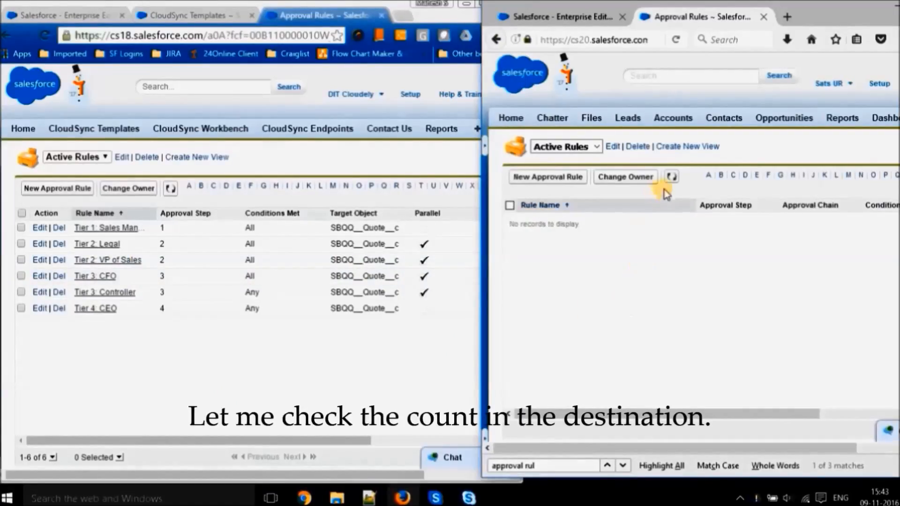
pyautogui.click(672, 177)
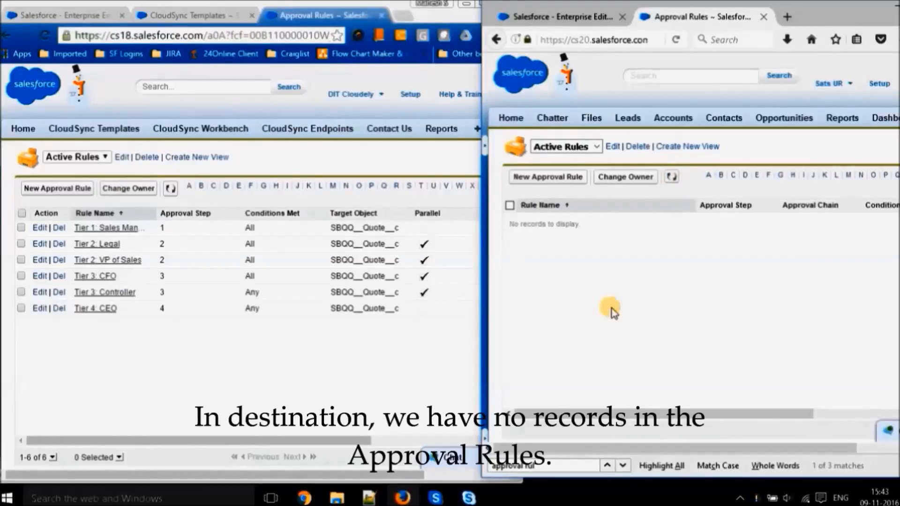
# - Open the Approval Rule V1.0 template in the source org's CloudSync Templates and review its parent and child configuration
pyautogui.click(375, 343)
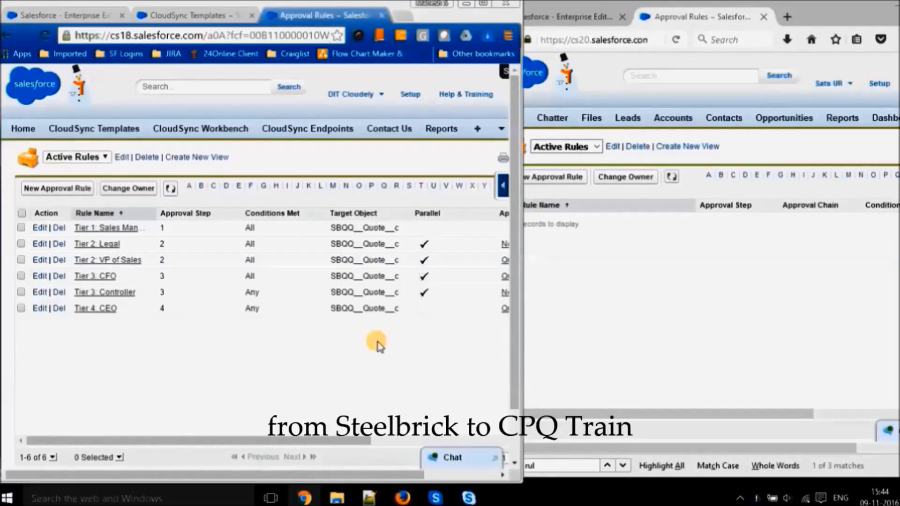
pyautogui.click(200, 19)
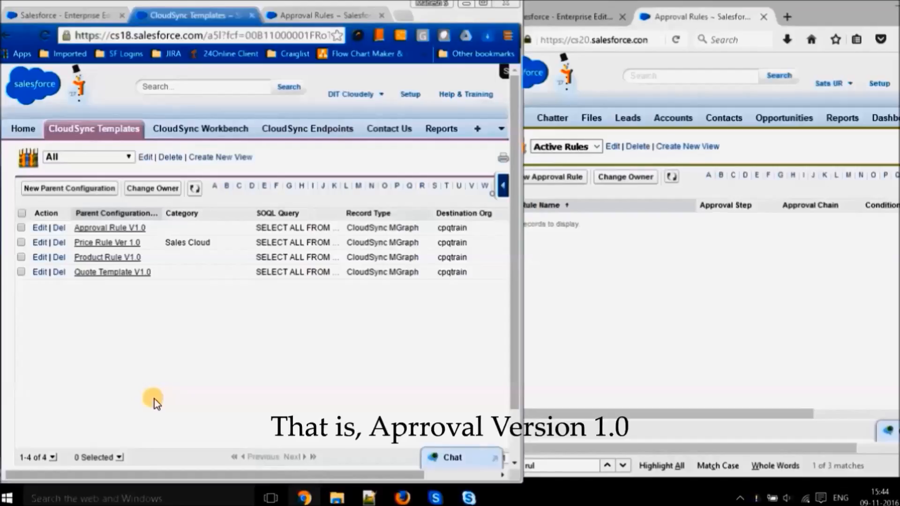
pyautogui.click(124, 230)
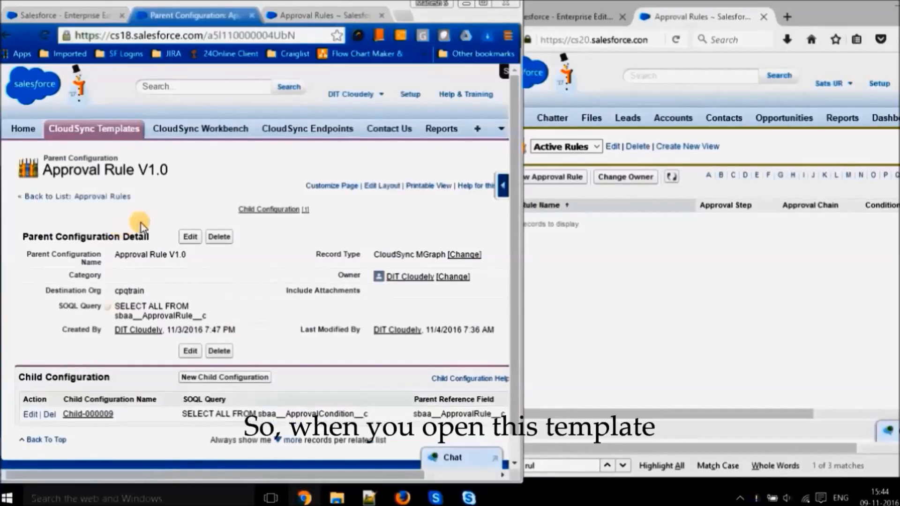
pyautogui.scroll(-1, 142, 227)
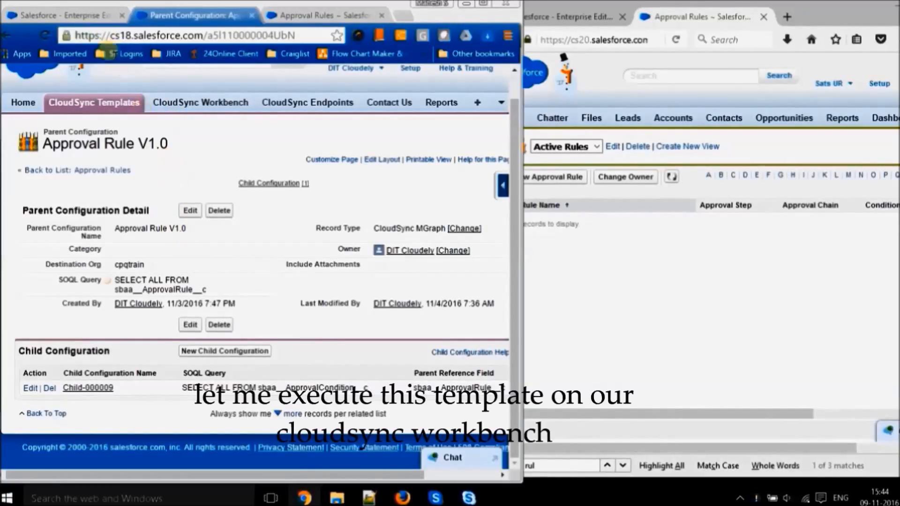
# - Reload the CloudSync Workbench and load the Approval Rule V1.0 template with template type CloudSync MGraph
pyautogui.click(68, 14)
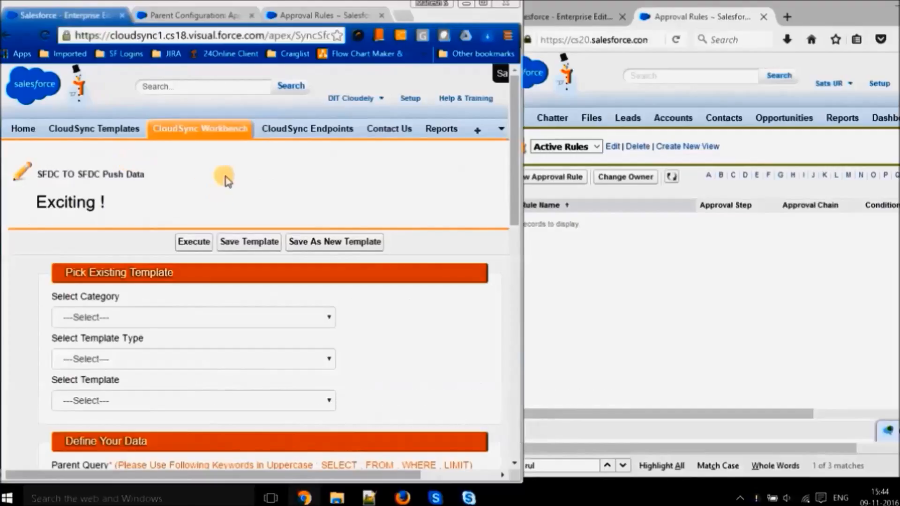
pyautogui.click(214, 130)
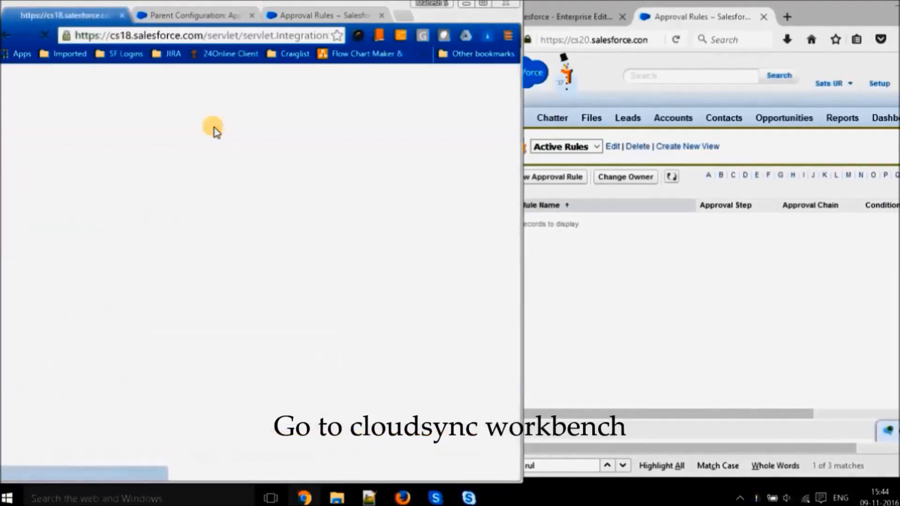
pyautogui.scroll(-5, 214, 129)
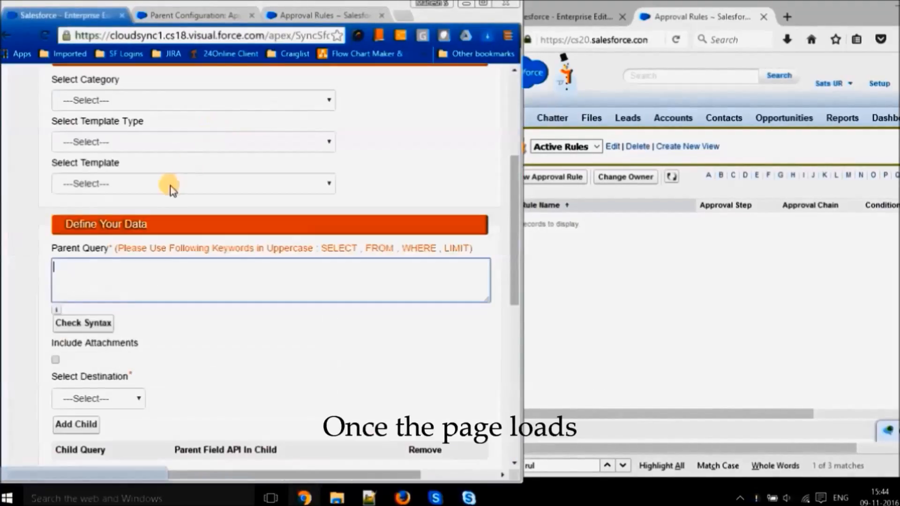
pyautogui.scroll(3, 408, 179)
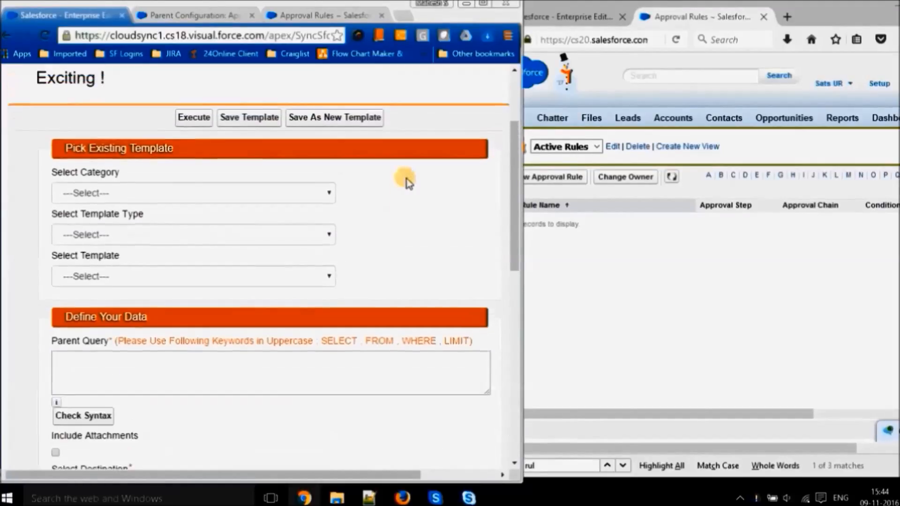
pyautogui.click(158, 252)
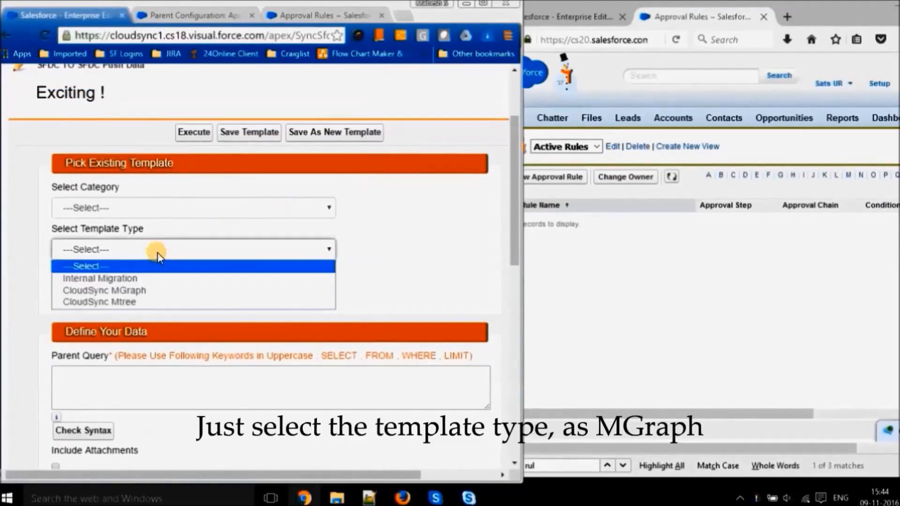
pyautogui.click(135, 292)
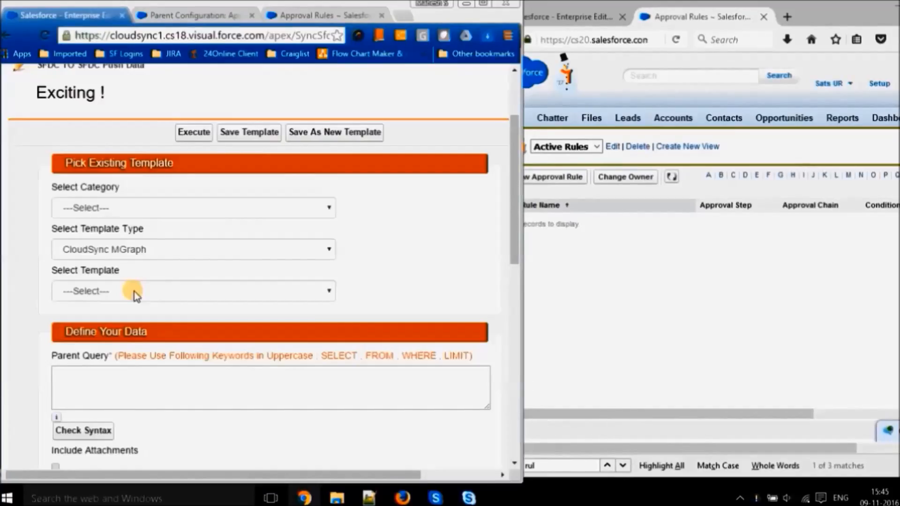
pyautogui.click(134, 291)
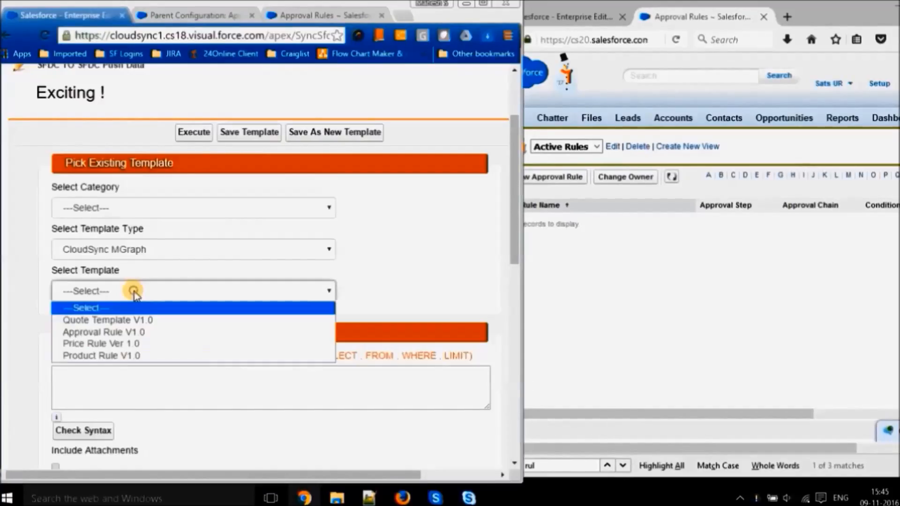
pyautogui.click(126, 333)
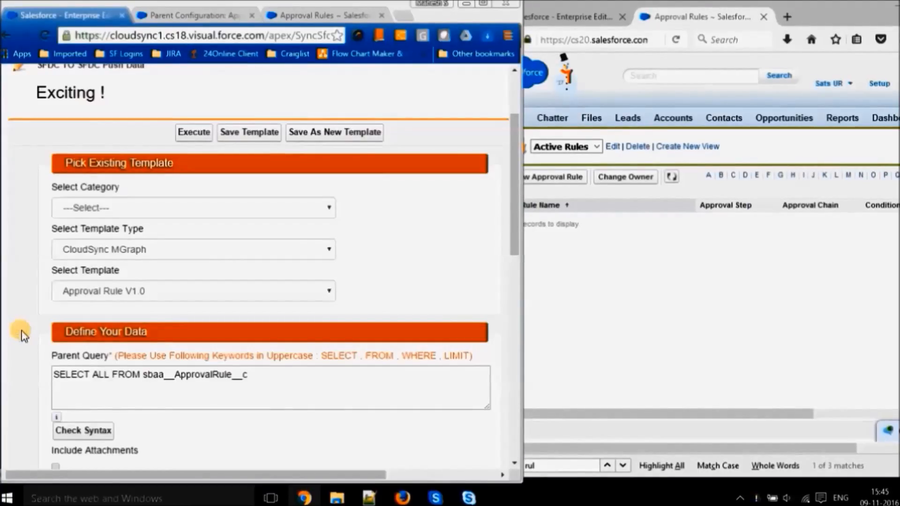
# - Check the loaded parent and child queries, cpqtrain destination and settings, and execute the template
pyautogui.scroll(-3, 21, 331)
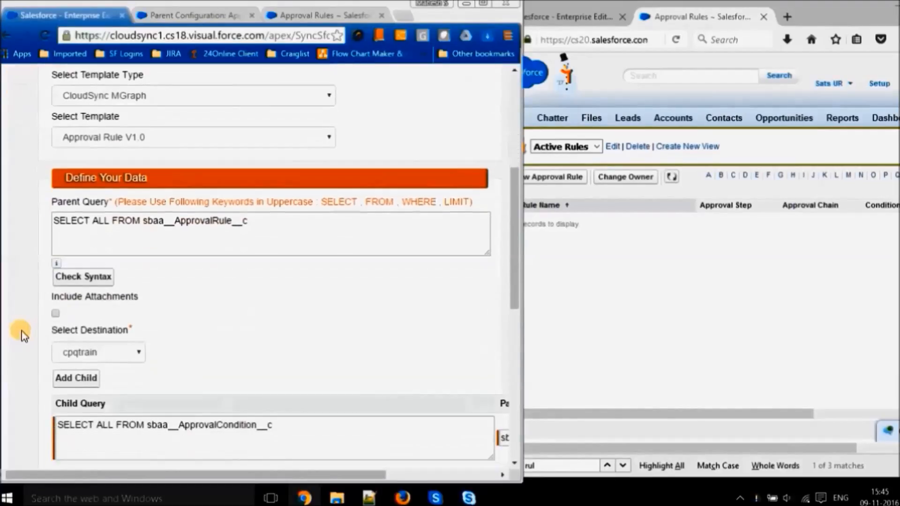
pyautogui.scroll(-1, 270, 346)
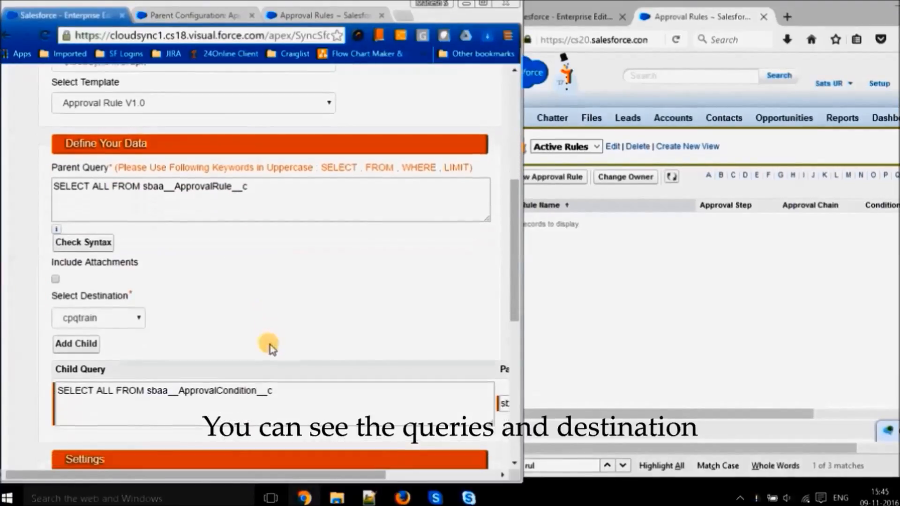
pyautogui.scroll(-1, 277, 332)
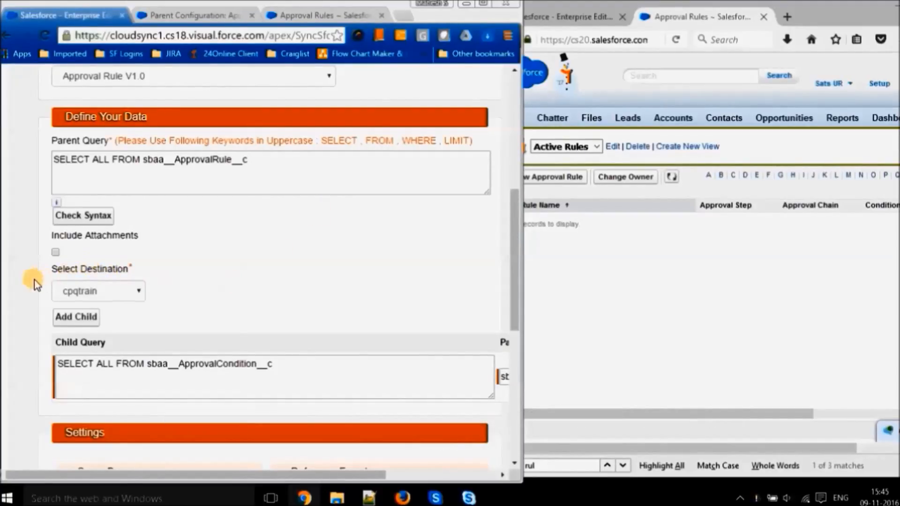
pyautogui.scroll(-1, 36, 282)
pyautogui.scroll(-8, 35, 281)
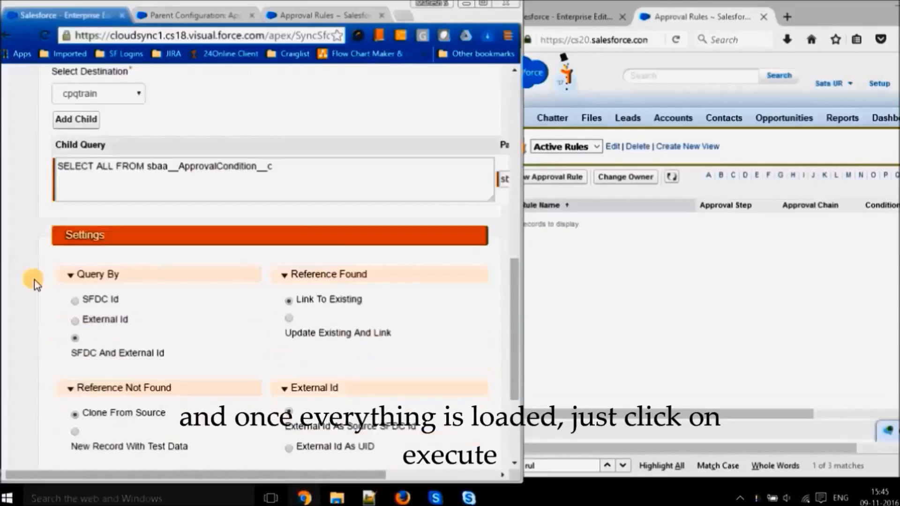
pyautogui.click(196, 389)
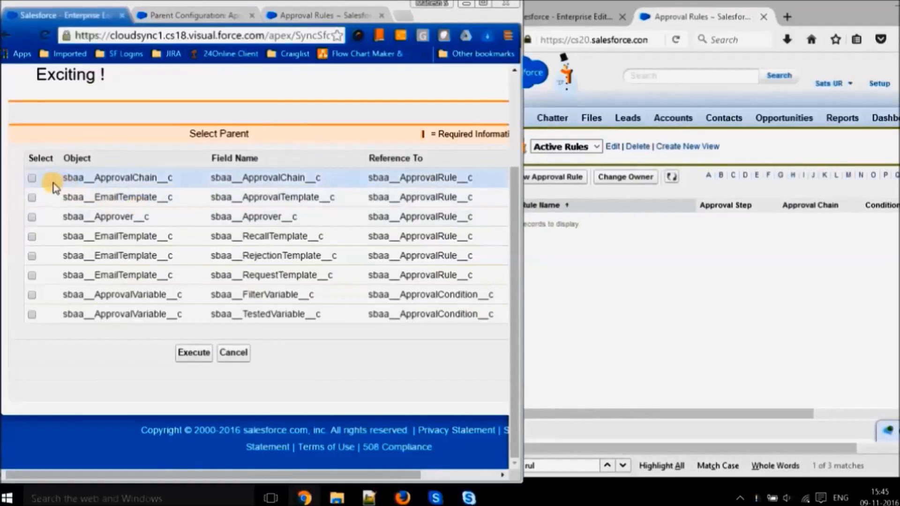
# - Select all the parent lookups of ApprovalRule and ApprovalCondition, from ApprovalChain to TestedVariable, and execute the migration with them
pyautogui.click(31, 179)
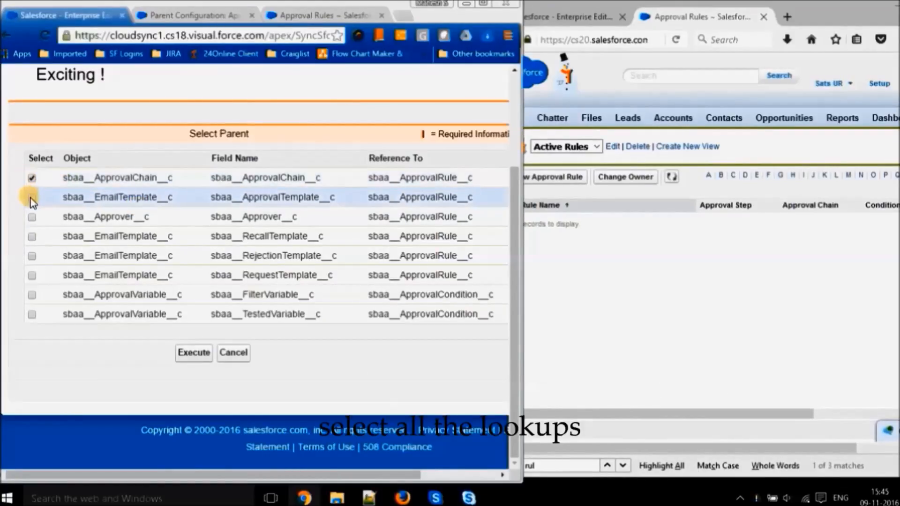
pyautogui.click(31, 197)
pyautogui.click(32, 217)
pyautogui.click(32, 237)
pyautogui.click(32, 256)
pyautogui.click(32, 276)
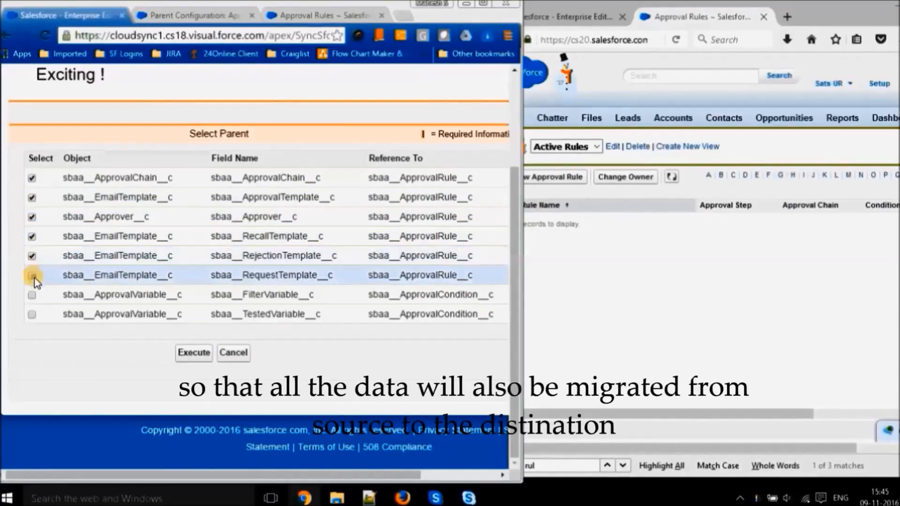
pyautogui.click(32, 295)
pyautogui.click(31, 315)
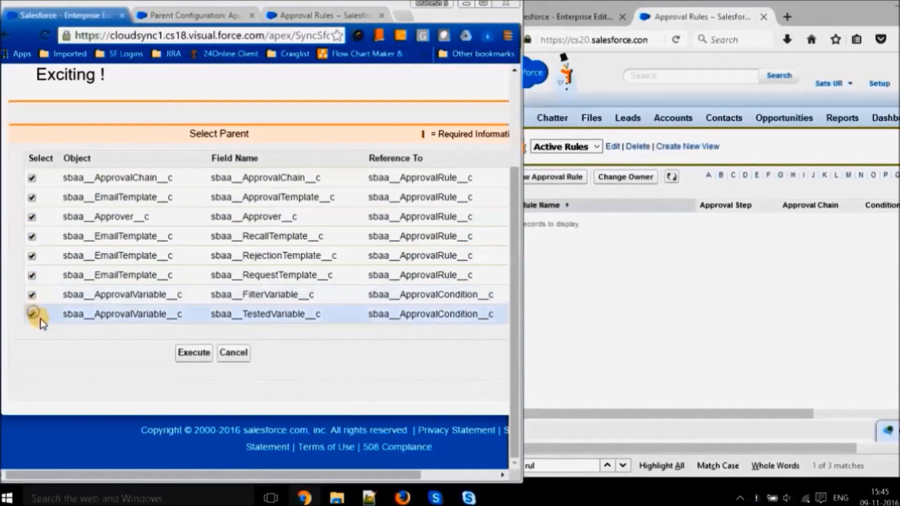
pyautogui.click(191, 355)
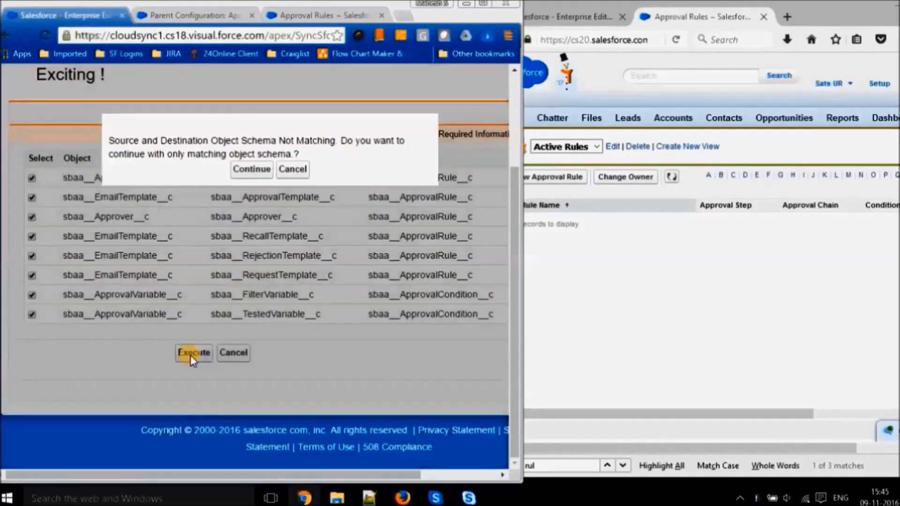
# - Continue with only the matching object schema and accept the Generic destination record type for both ApprovalVariable mappings
pyautogui.click(256, 174)
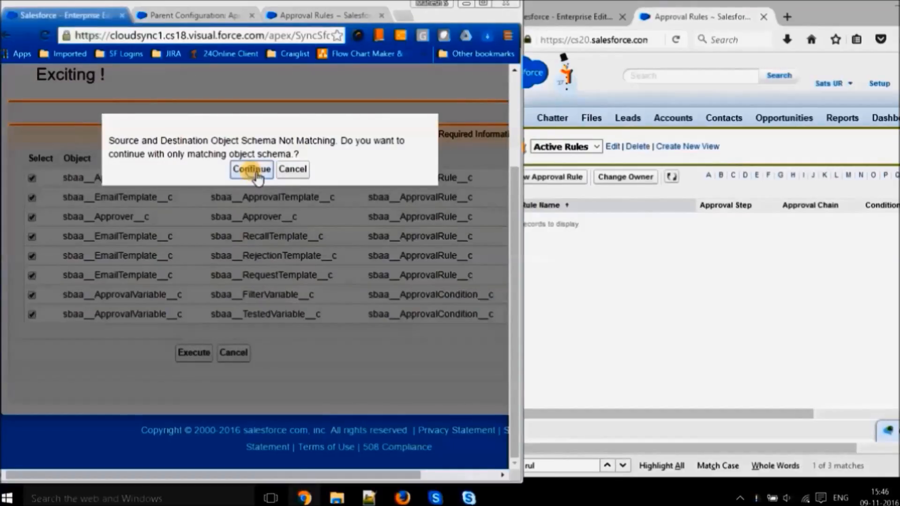
pyautogui.click(252, 170)
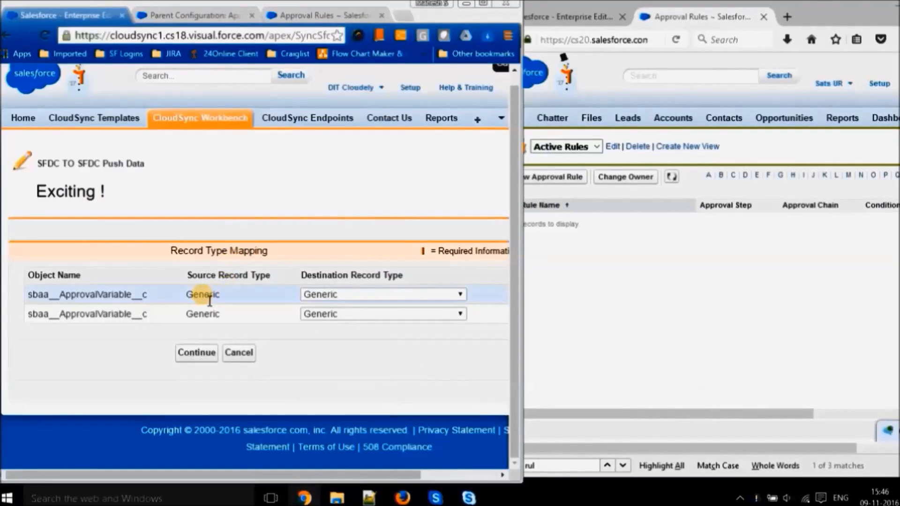
pyautogui.click(201, 358)
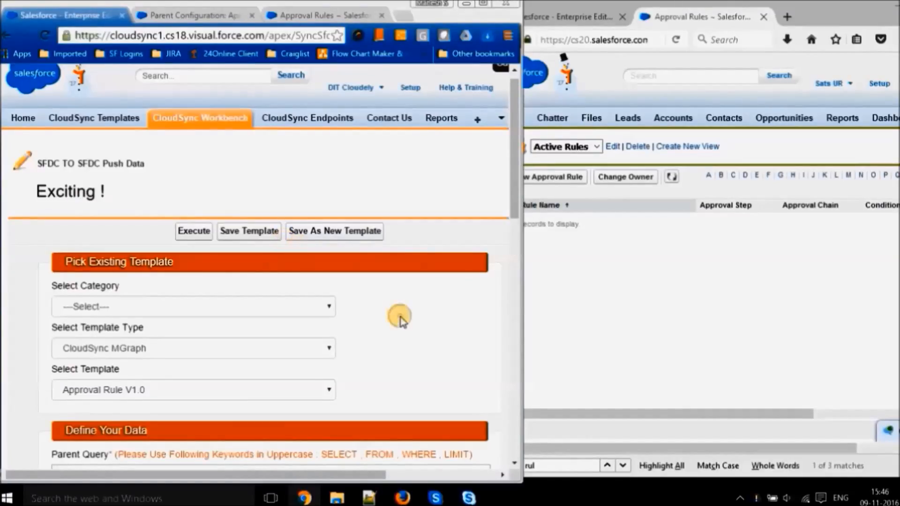
pyautogui.scroll(-1, 401, 322)
pyautogui.scroll(-20, 401, 321)
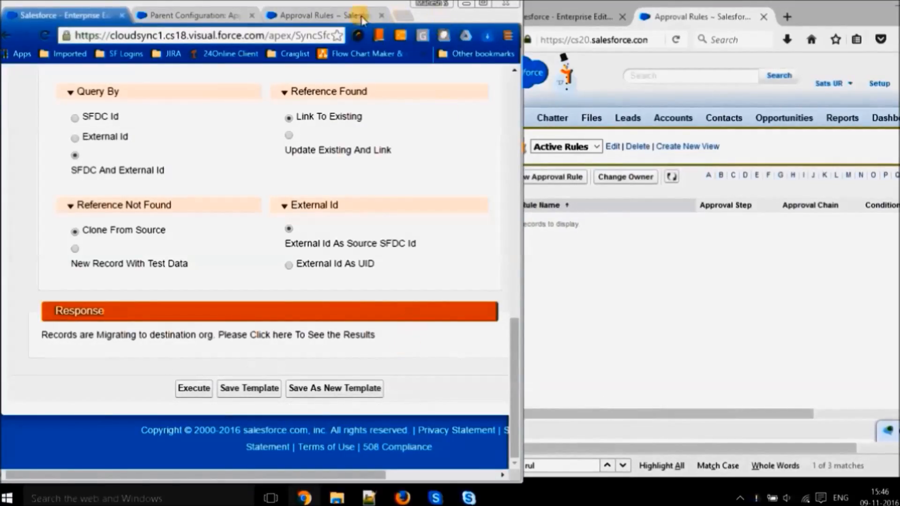
# - Refresh the Active Rules list of approval rules in the source org and in the destination org to compare their records
pyautogui.click(330, 16)
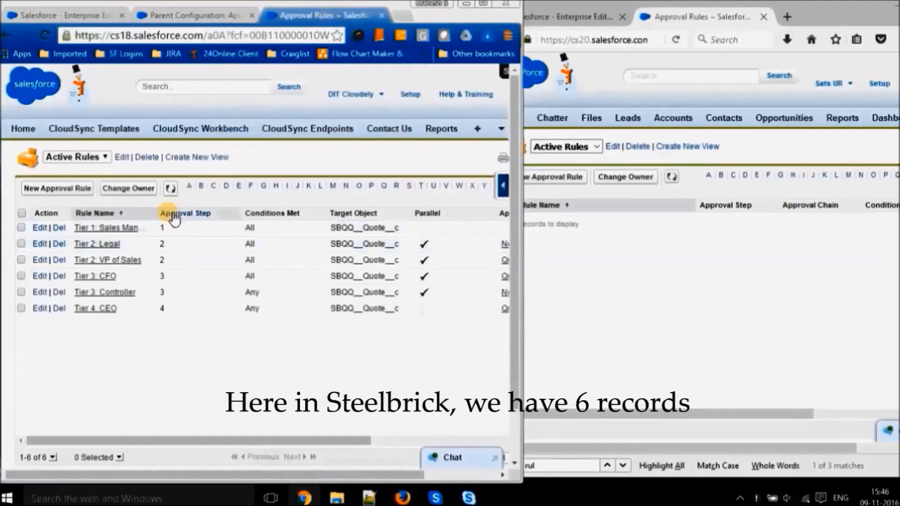
pyautogui.click(171, 189)
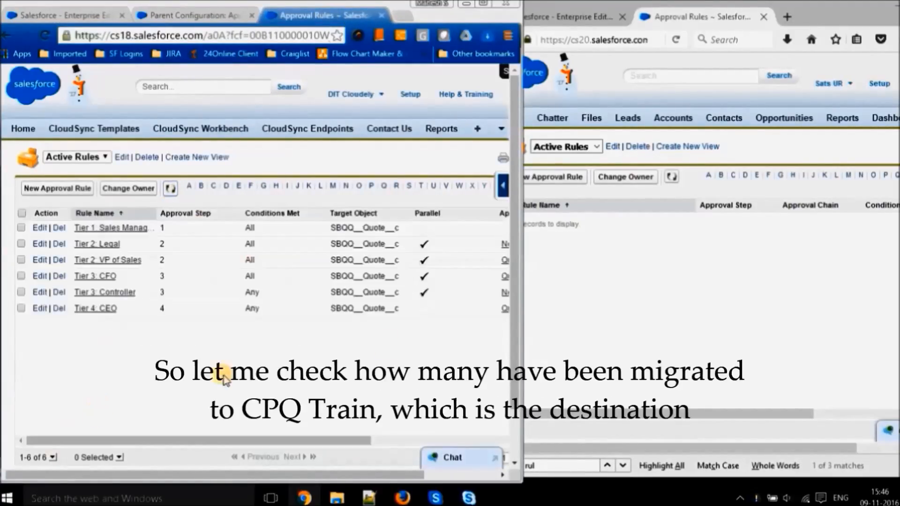
pyautogui.click(590, 309)
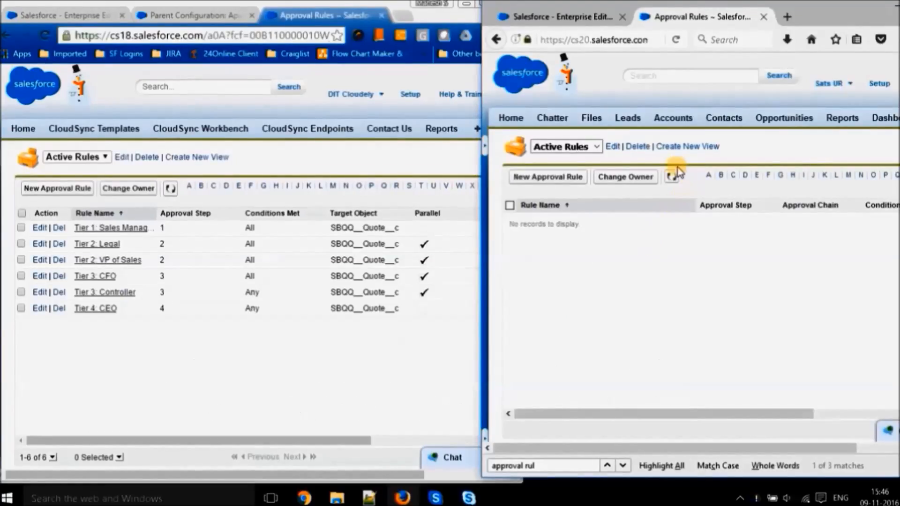
pyautogui.click(672, 177)
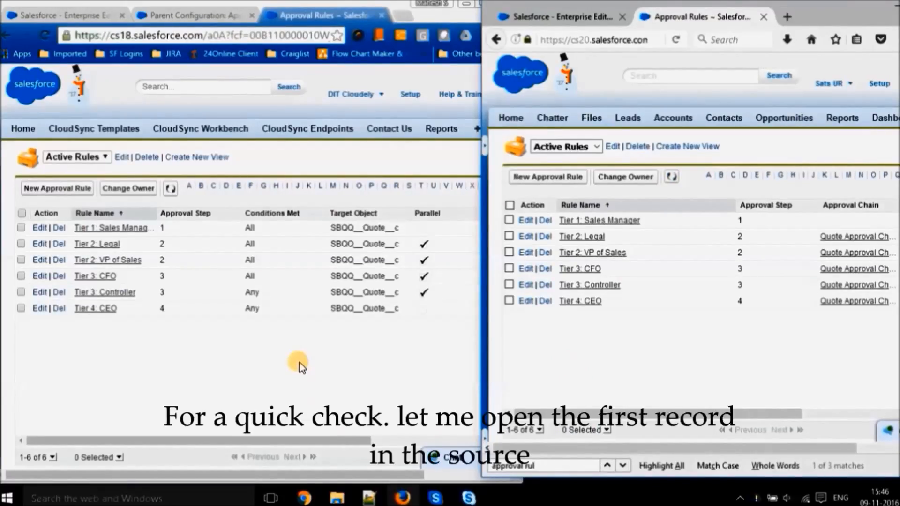
# - Open the Tier 1: Sales Manager approval rule in a new tab in both the source and destination orgs
pyautogui.middleClick(121, 229)
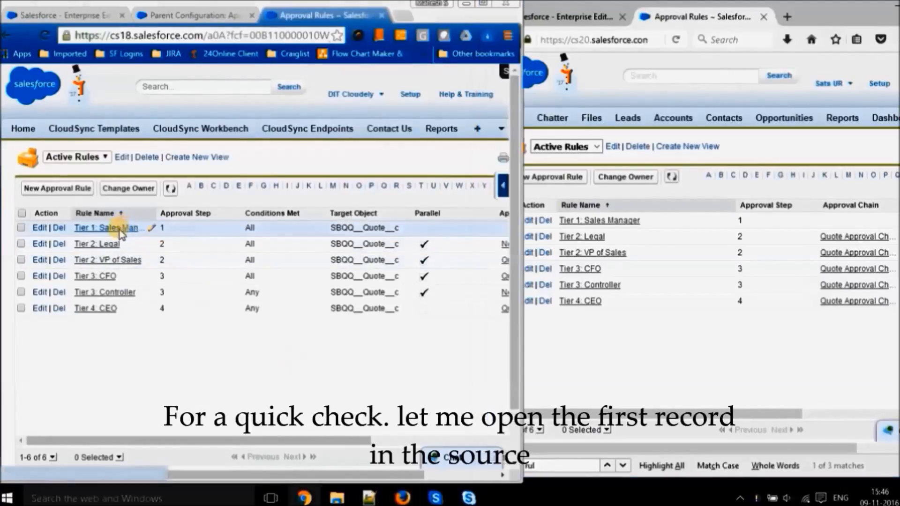
pyautogui.click(359, 15)
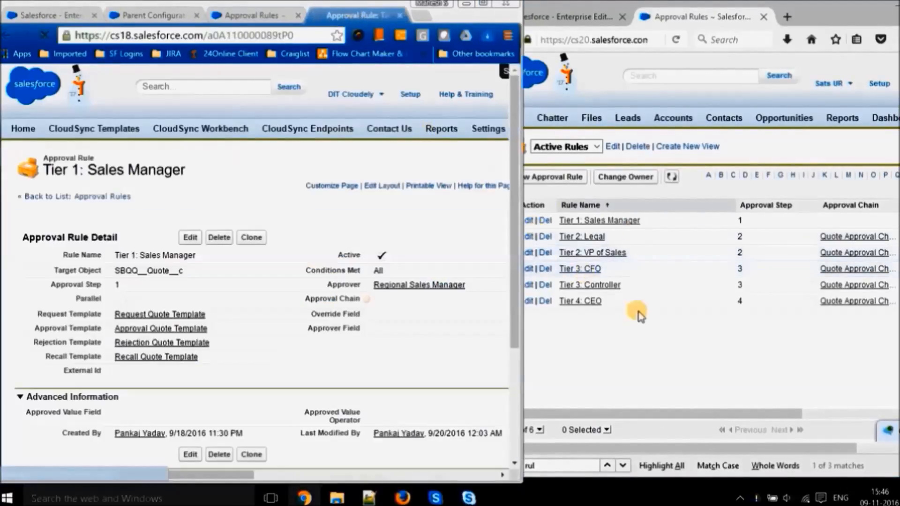
pyautogui.middleClick(606, 222)
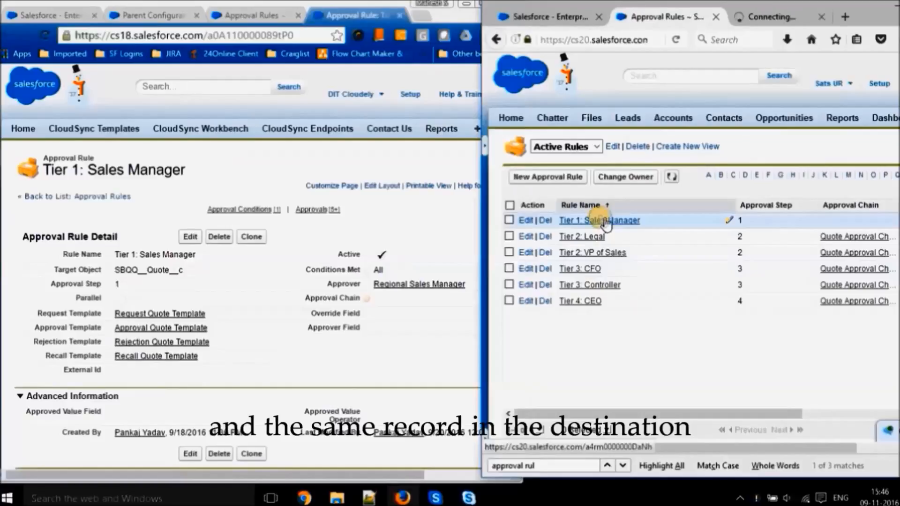
pyautogui.click(769, 16)
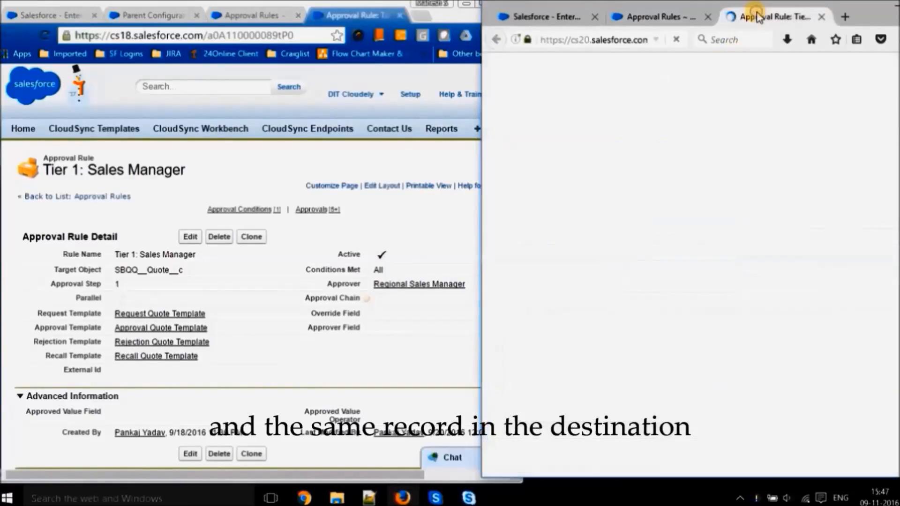
# - Compare the Tier 1: Sales Manager rule details and Approval Conditions between the destination and source records
pyautogui.scroll(-5, 528, 296)
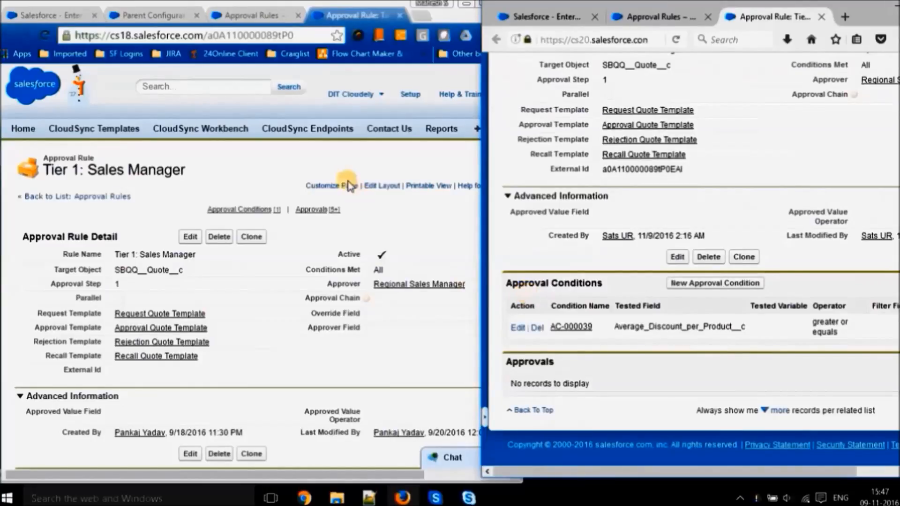
pyautogui.click(244, 176)
pyautogui.scroll(-3, 246, 179)
pyautogui.scroll(-1, 248, 180)
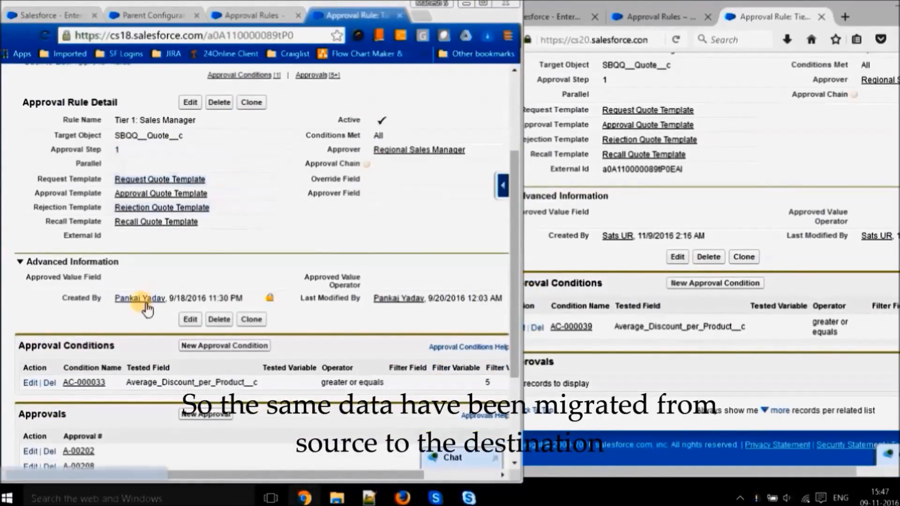
# - Check the request, approval, rejection and recall template lookups of the source rule against the destination record
pyautogui.click(543, 257)
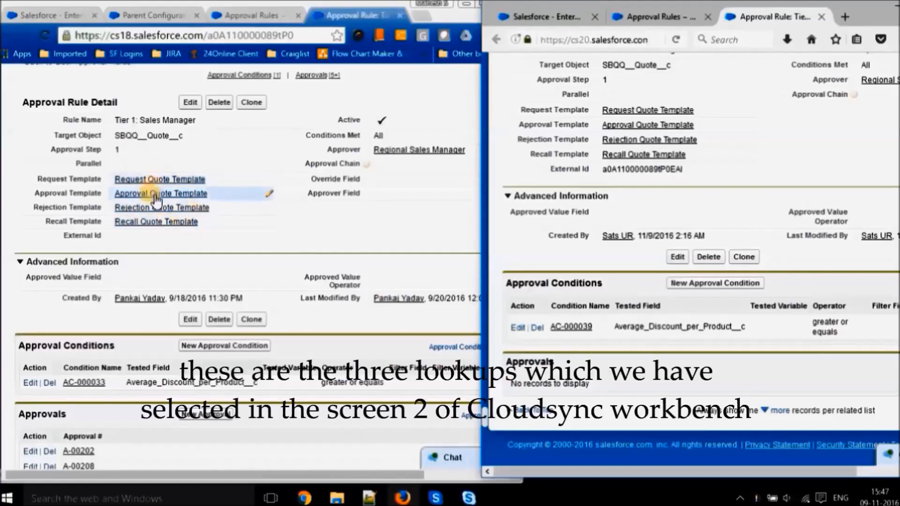
pyautogui.moveTo(143, 184)
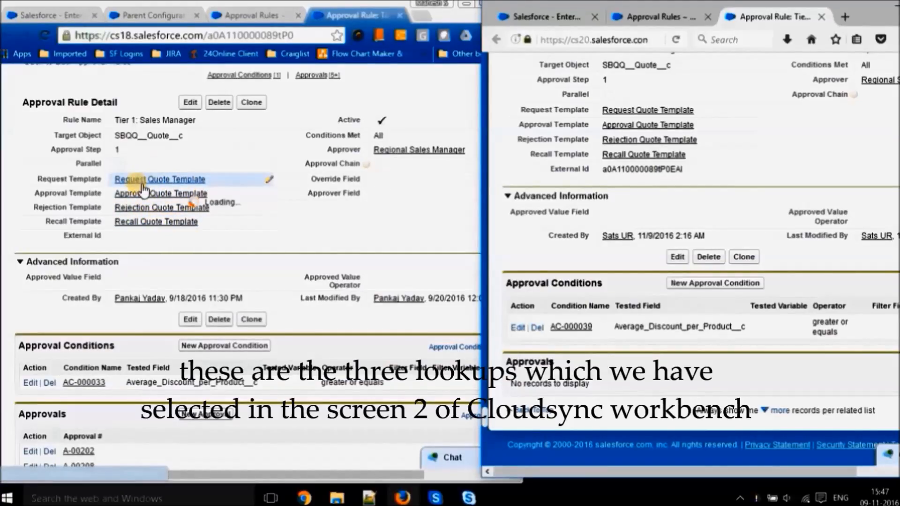
pyautogui.click(166, 261)
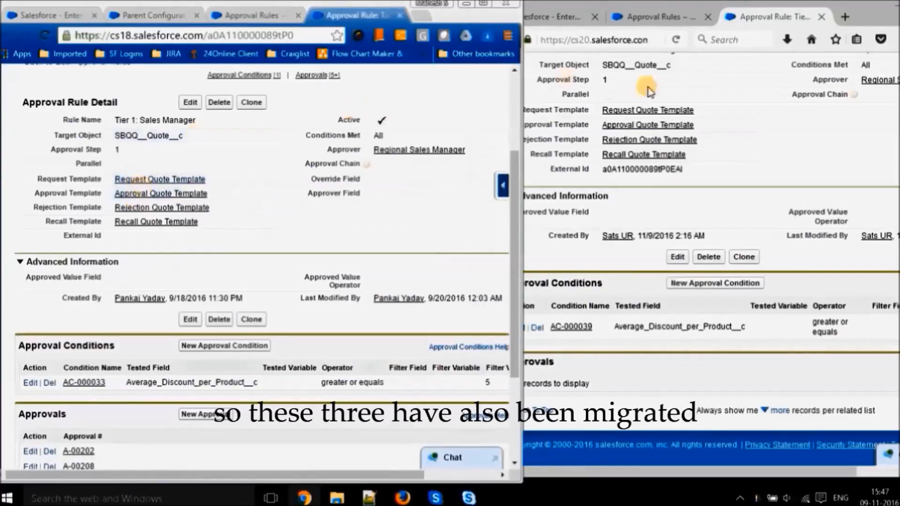